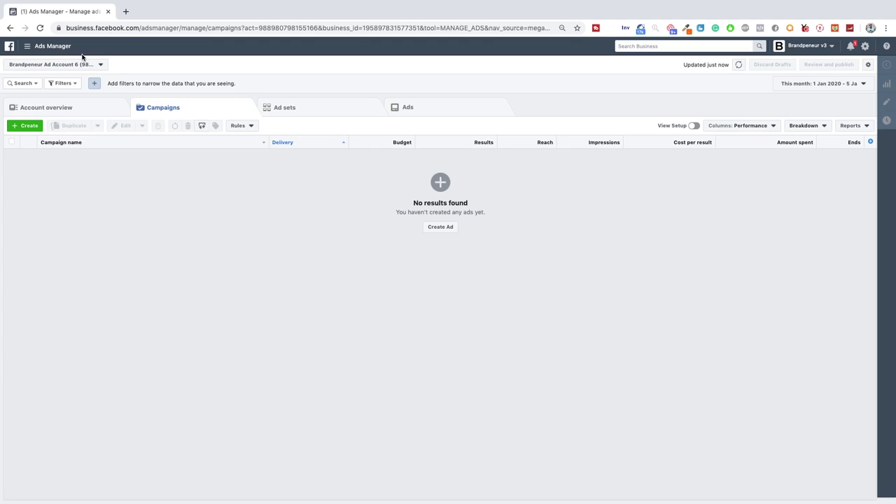
- Open the Facebook pixels page from Ads Manager and search Google for "car dealerships uk" in a new tab
left_click(31, 49)
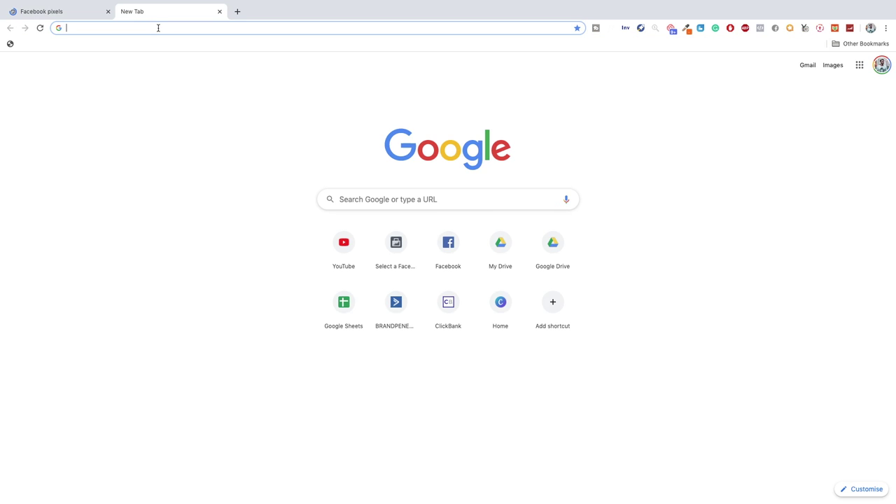
left_click(377, 199)
type("car dealers")
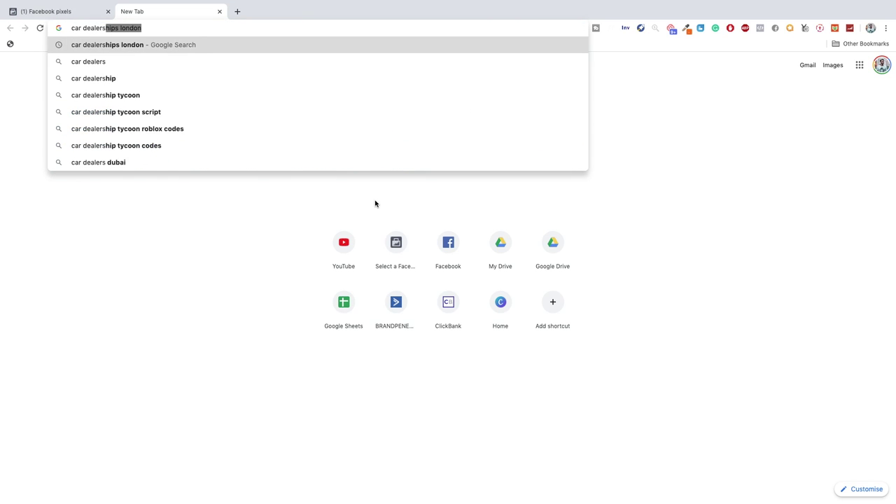
type("hips am")
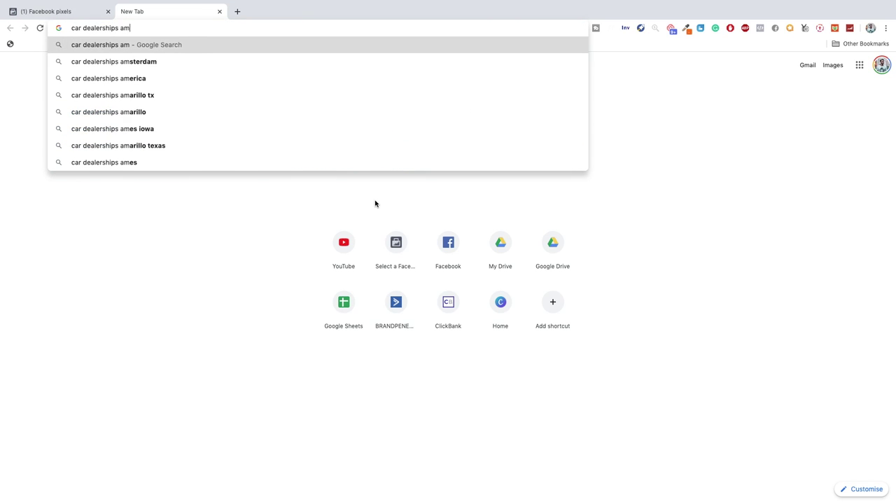
key("BackSpace")
key("BackSpace")
type("uk")
key("Return")
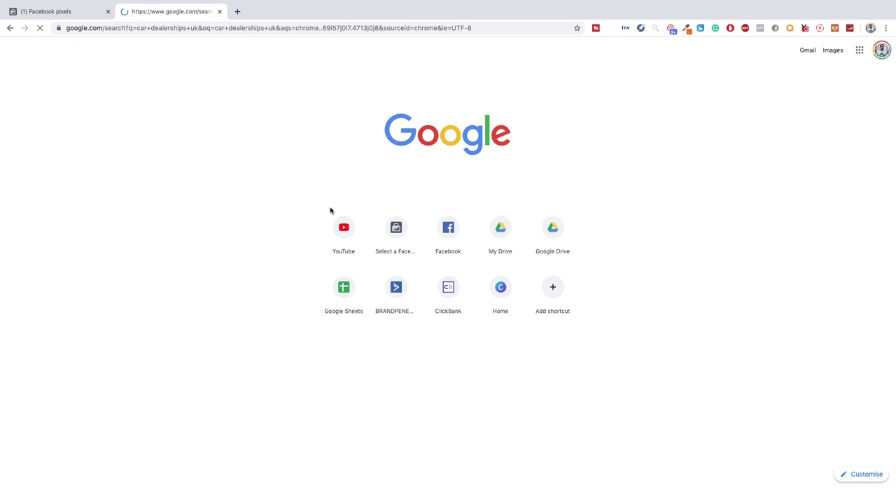
- Look through the local listings and web results for UK car dealerships
scroll(420, 266, "down", 1)
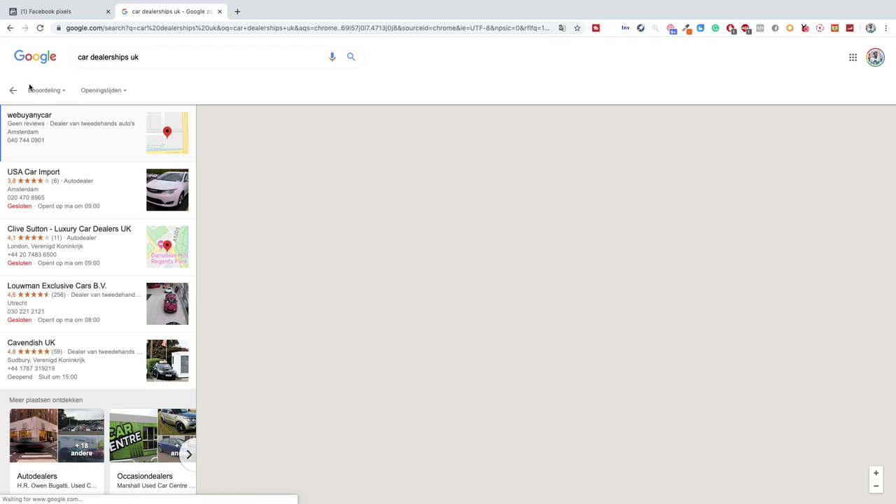
left_click(11, 90)
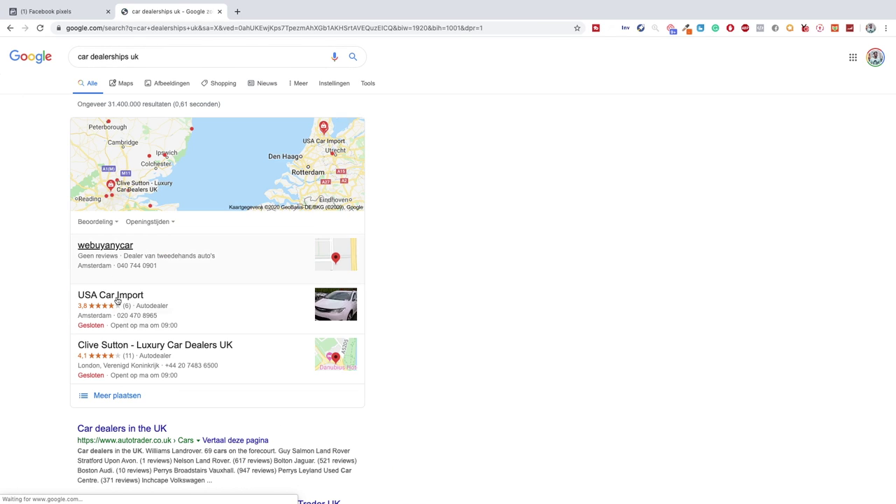
scroll(105, 308, "down", 3)
scroll(82, 320, "down", 1)
scroll(119, 231, "up", 4)
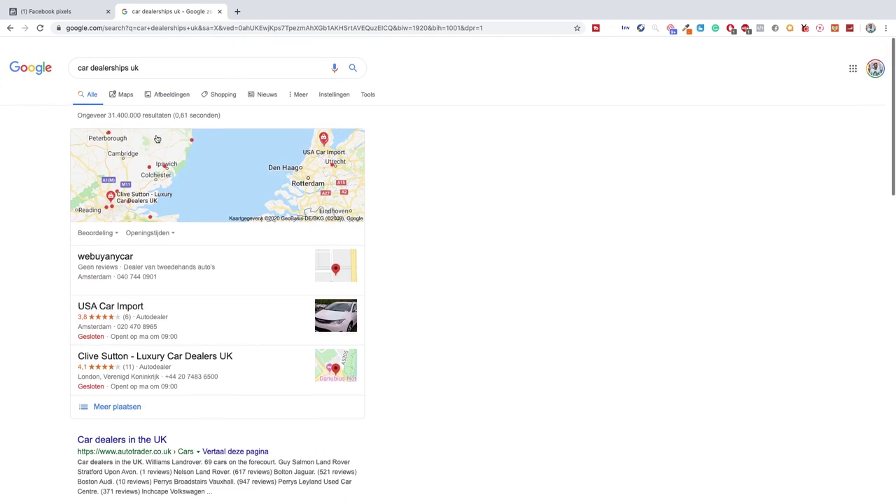
scroll(158, 139, "down", 1)
left_click(168, 55)
key("BackSpace")
key("BackSpace")
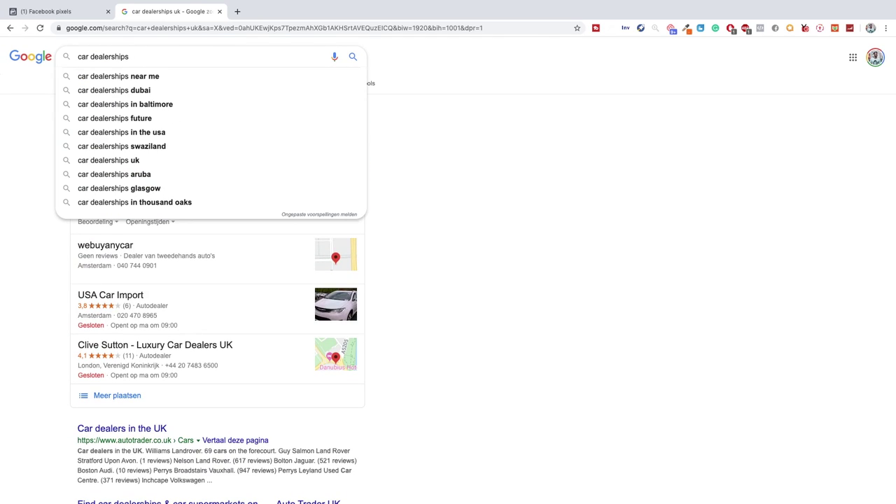
key("super+a")
- Go to the website webuyanycar.com
left_click(226, 28)
type("car")
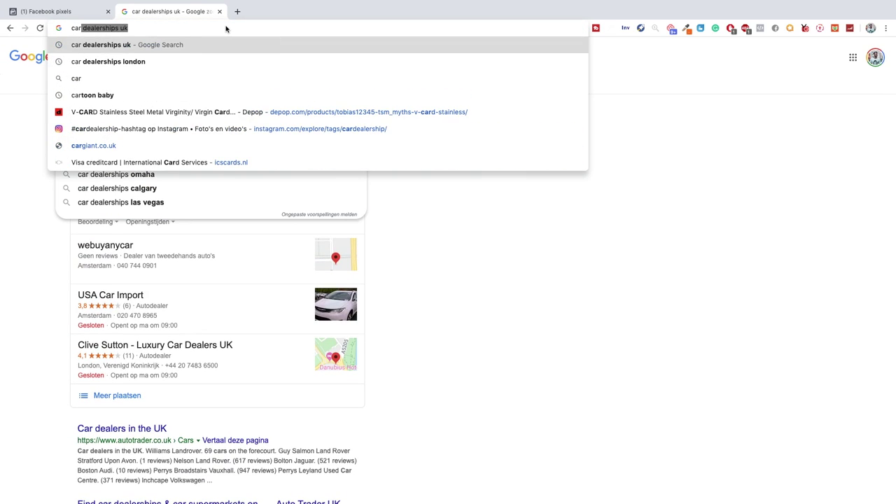
key("super+a")
type("webuyan")
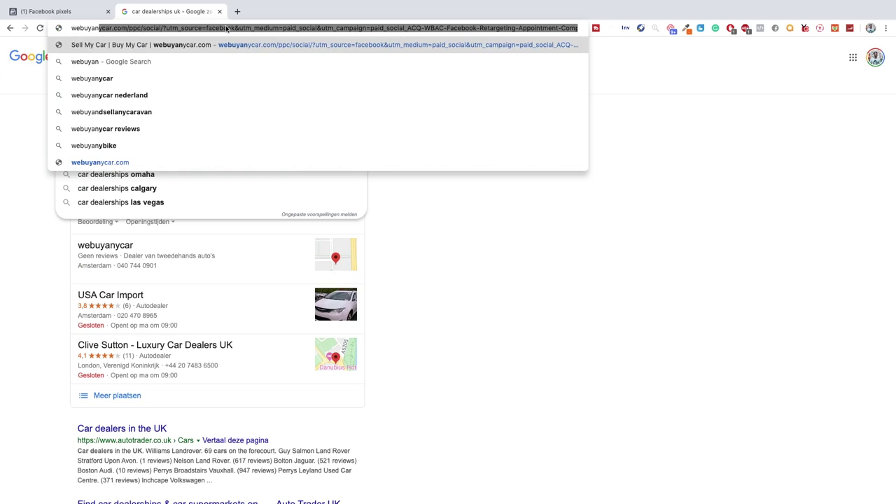
type("ycar.com")
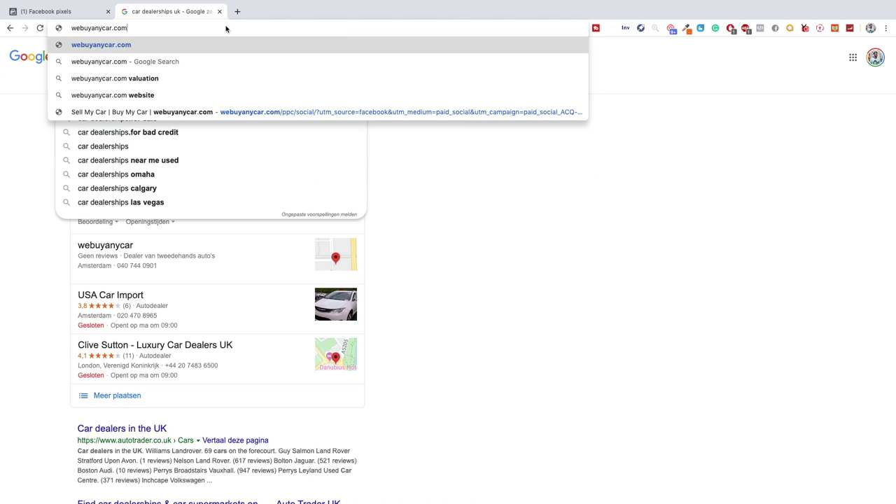
key("Return")
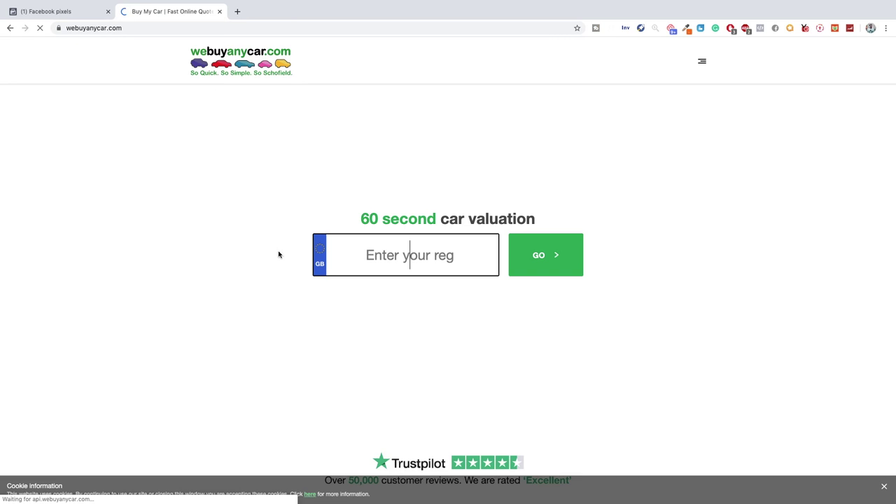
- Dismiss the cookie notice and check the webuyanycar.com home page for pixels with Facebook Pixel Helper
left_click(883, 486)
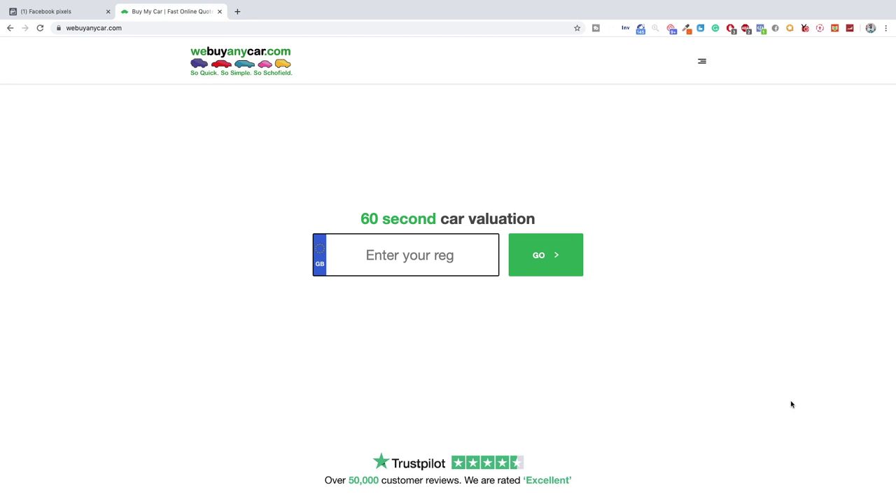
left_click(761, 29)
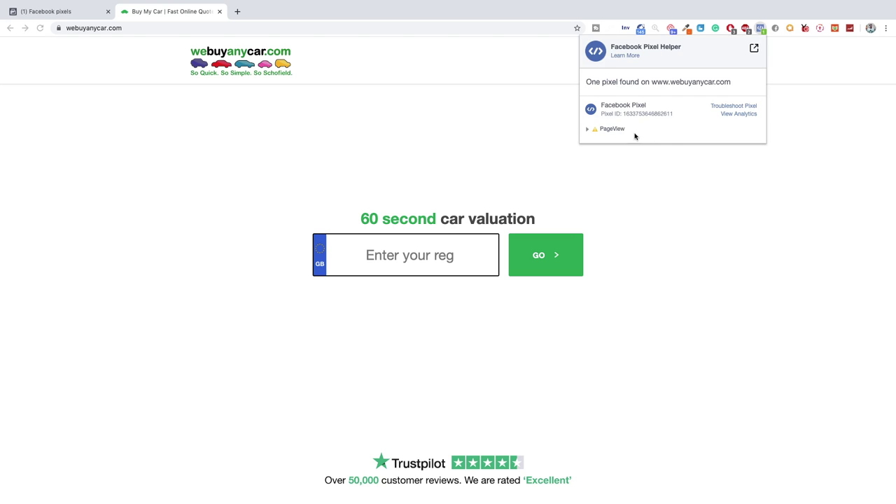
left_click(476, 133)
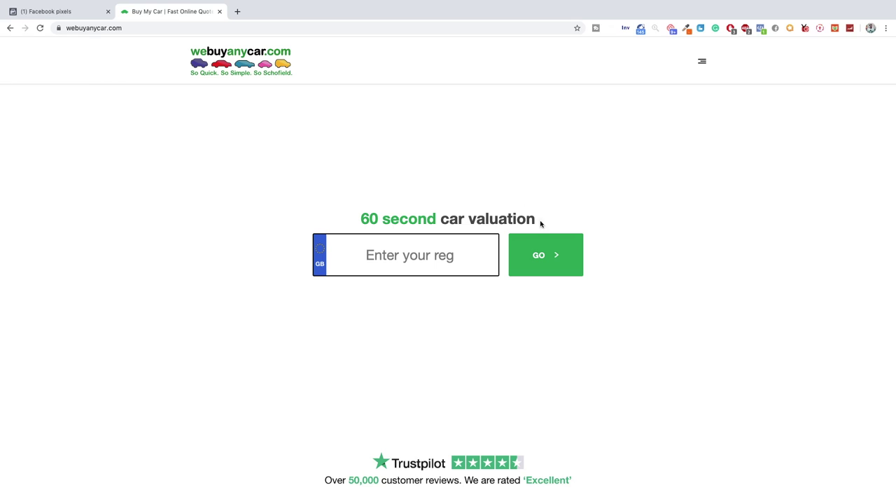
- Look through the webuyanycar.com home page down to the footer's quick links and resources
scroll(460, 221, "down", 2)
scroll(460, 222, "down", 15)
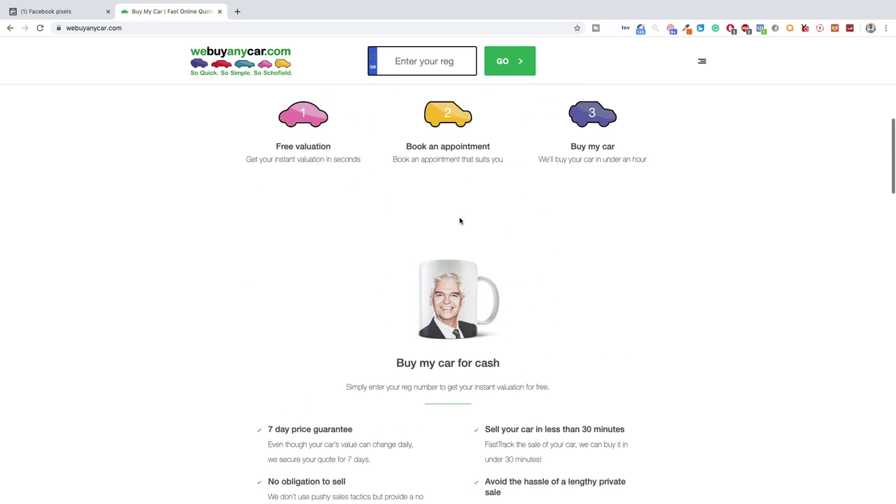
scroll(459, 222, "down", 5)
left_click(181, 28)
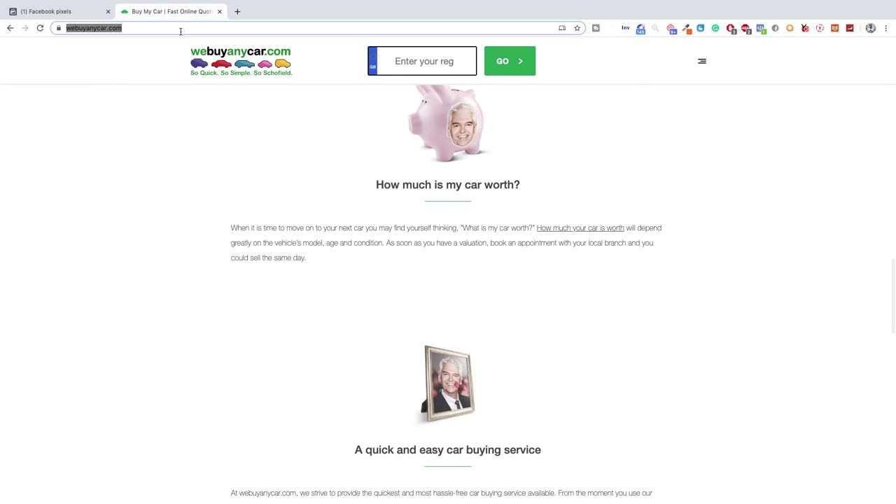
right_click(101, 29)
key("Escape")
scroll(198, 108, "down", 10)
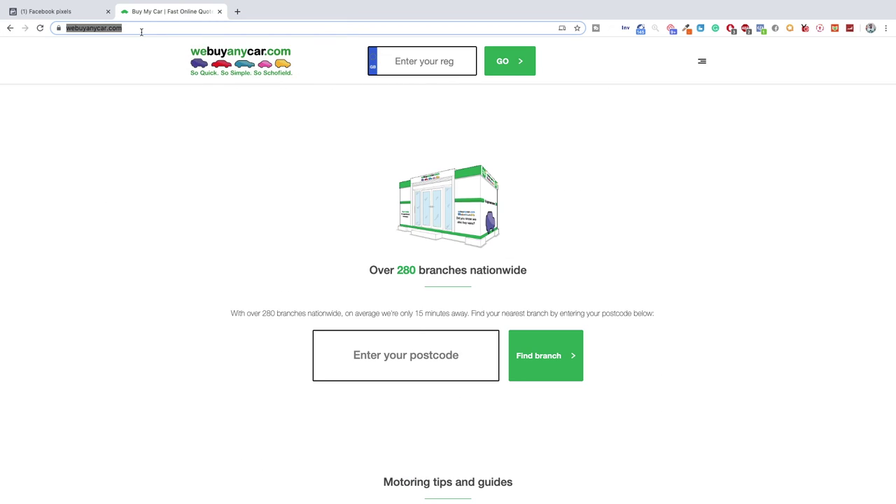
scroll(133, 119, "down", 10)
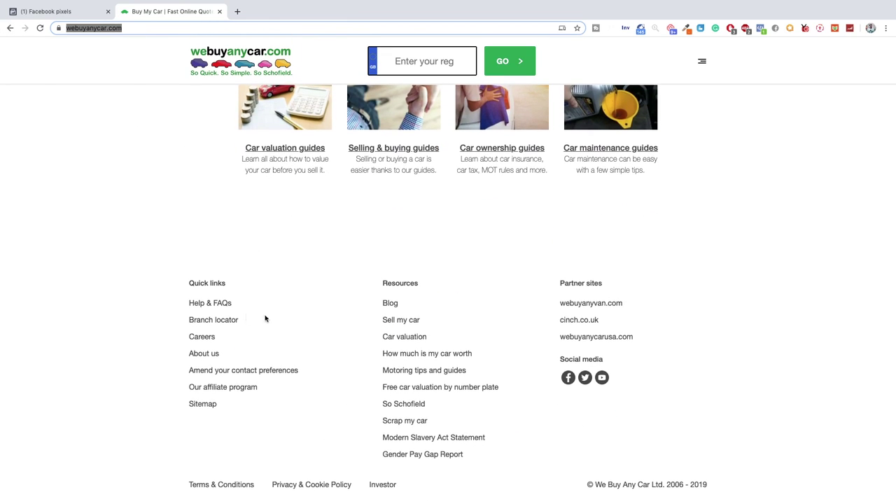
- Try the Branch locator link in the footer, and open the Sell my car page instead
left_click(215, 321)
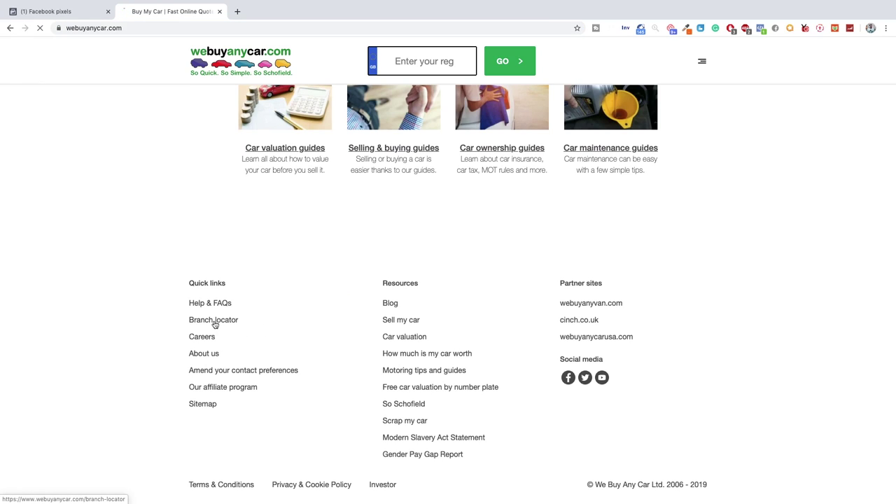
left_click(382, 320)
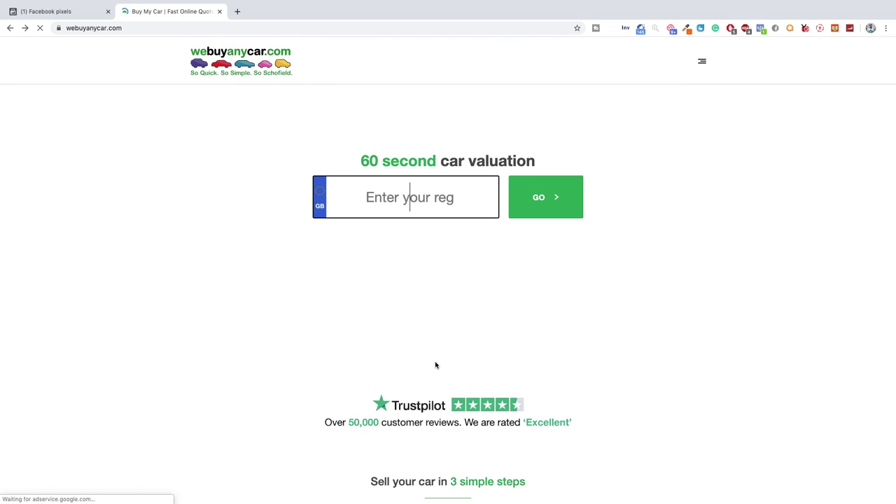
scroll(436, 365, "down", 20)
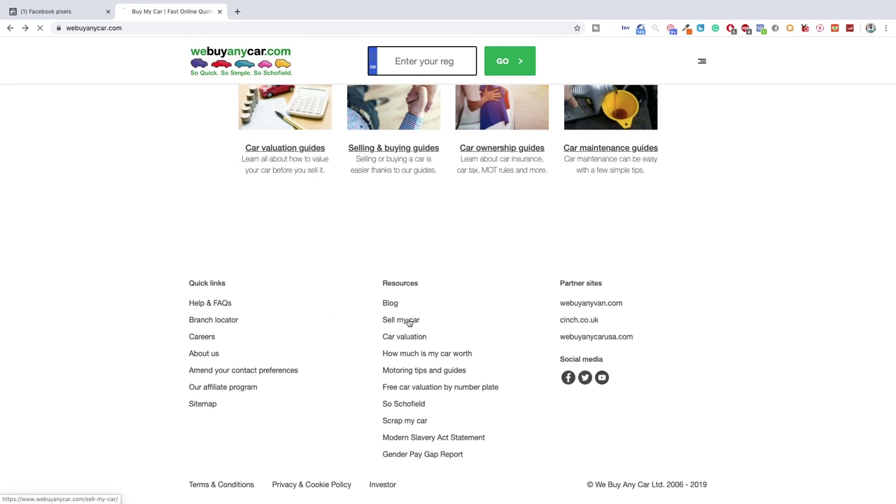
left_click(410, 322)
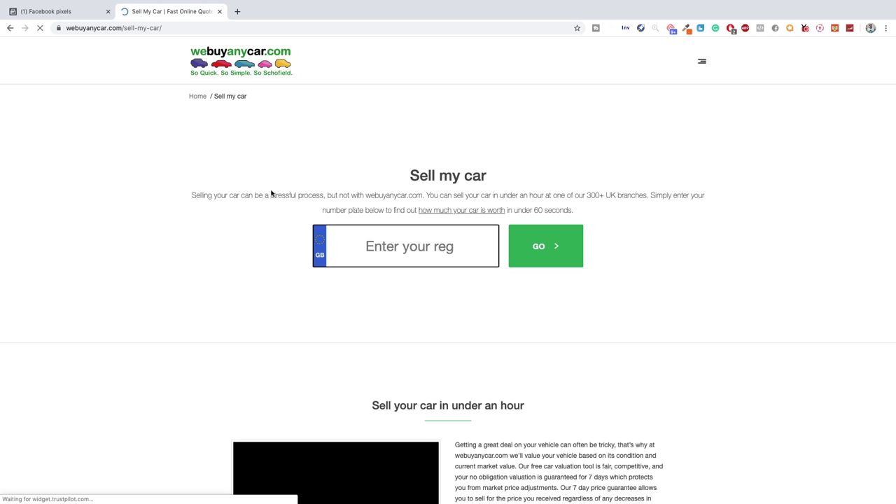
- Look through the Sell my car page and inspect its pixel and events with Facebook Pixel Helper
scroll(271, 193, "down", 8)
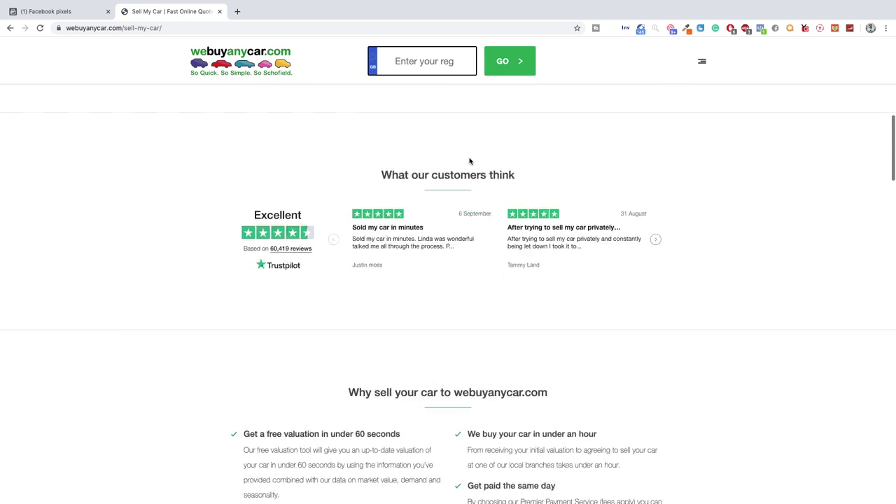
scroll(470, 161, "down", 20)
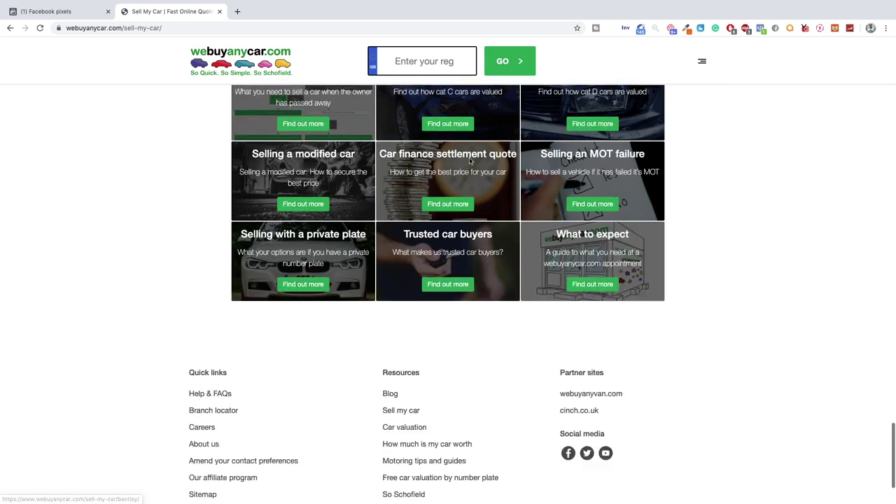
scroll(469, 161, "up", 15)
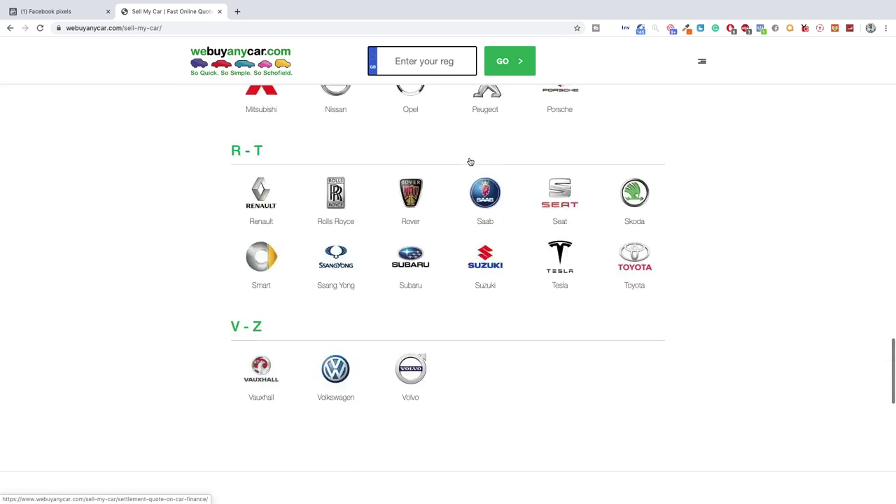
left_click(760, 29)
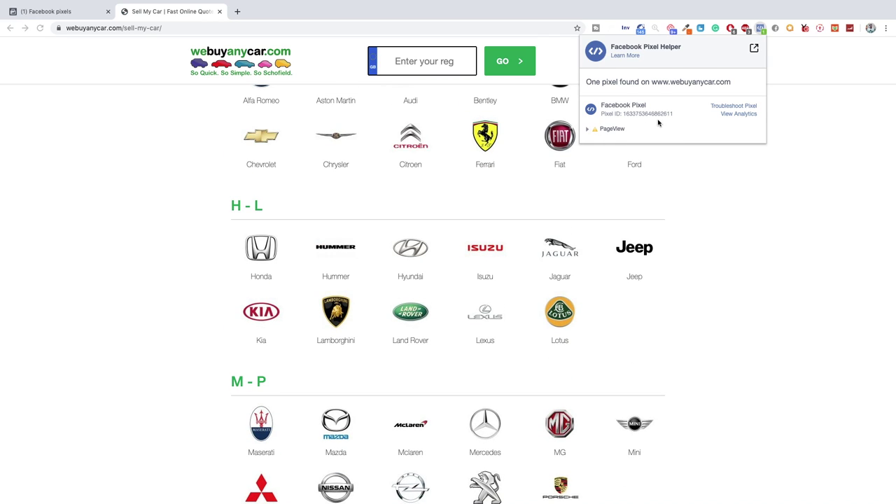
scroll(644, 178, "up", 10)
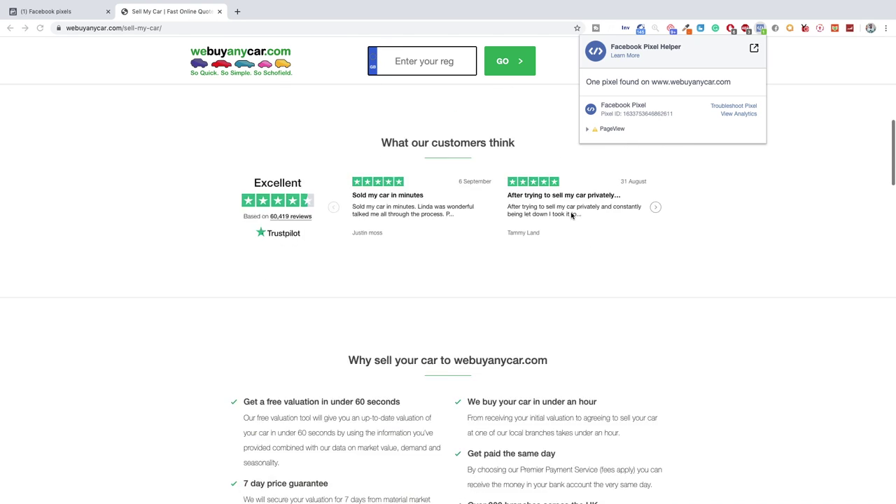
scroll(571, 216, "up", 5)
left_click(620, 224)
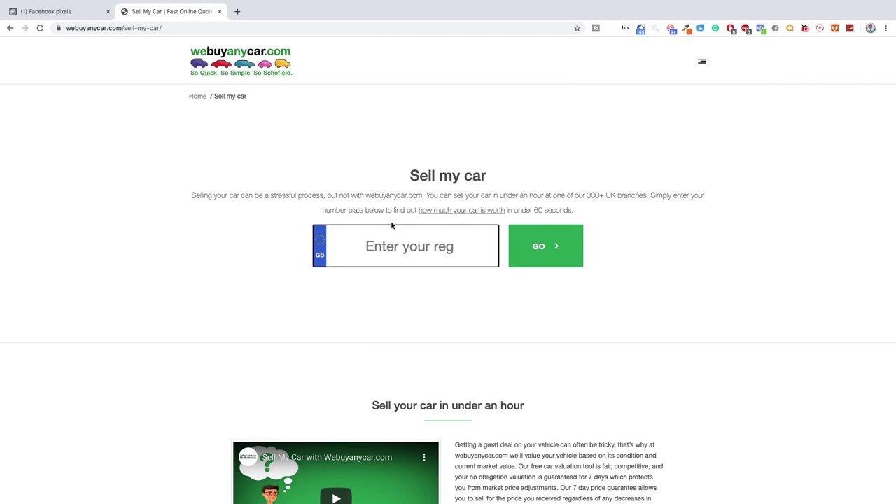
- Put the cursor in the registration field and recheck the page's pixel events in Facebook Pixel Helper
left_click(466, 246)
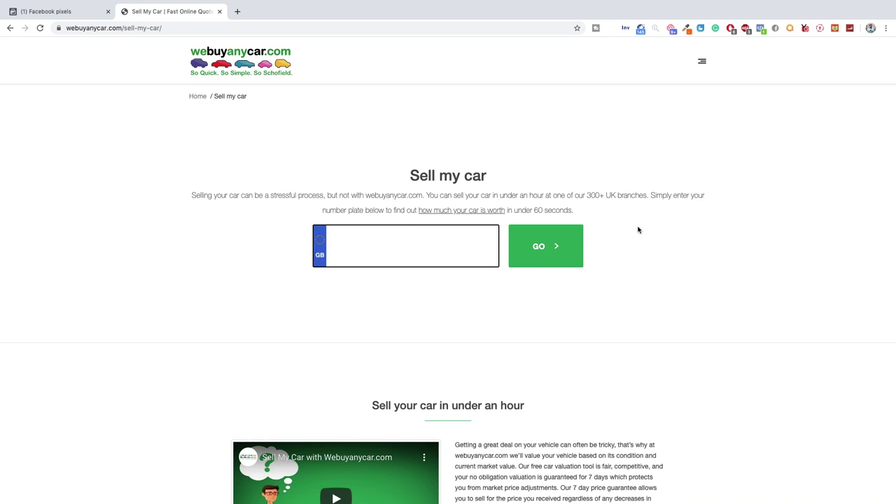
left_click(760, 28)
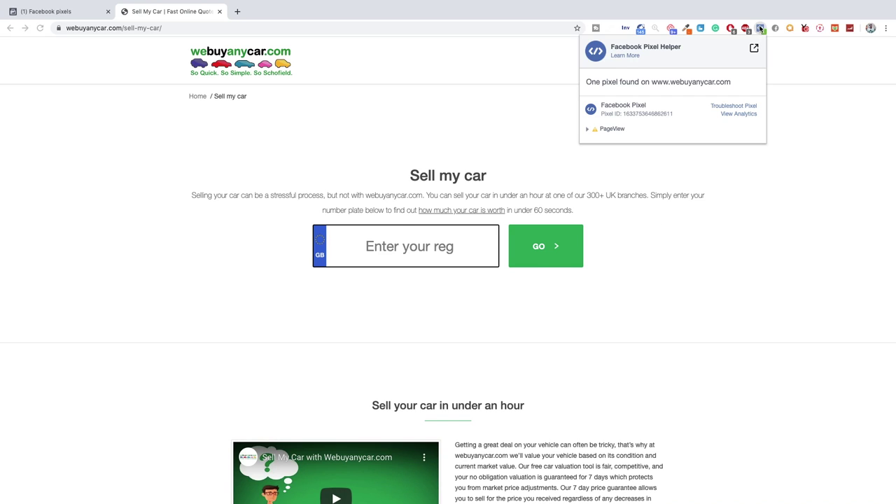
left_click(485, 95)
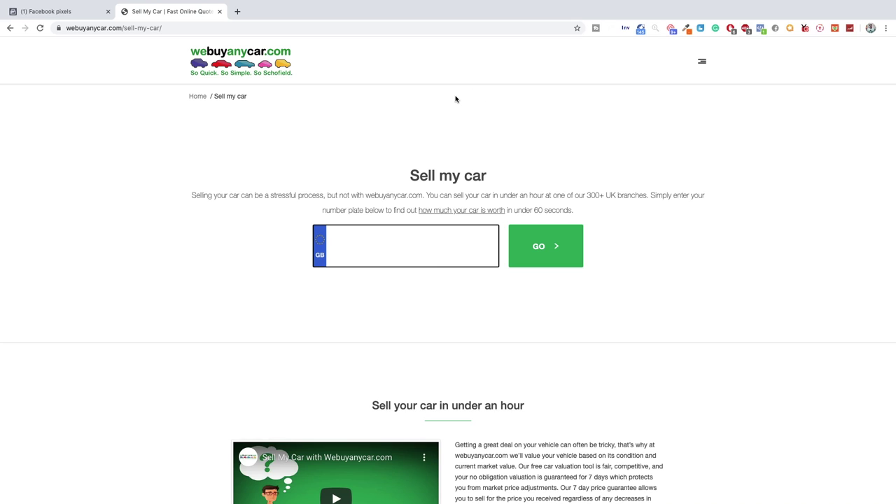
- Skim the Sell my car page once more and return to the Facebook pixels page in Events Manager
scroll(455, 98, "down", 3)
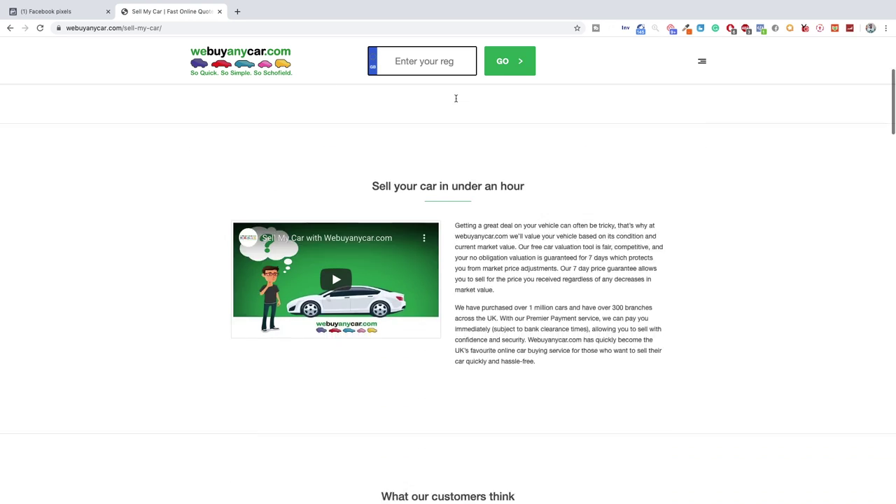
scroll(455, 98, "down", 5)
scroll(456, 98, "up", 10)
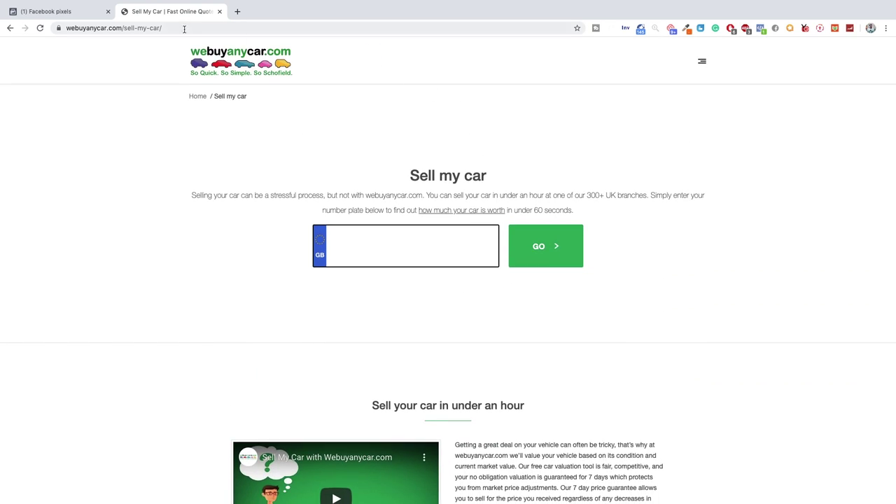
left_click(82, 11)
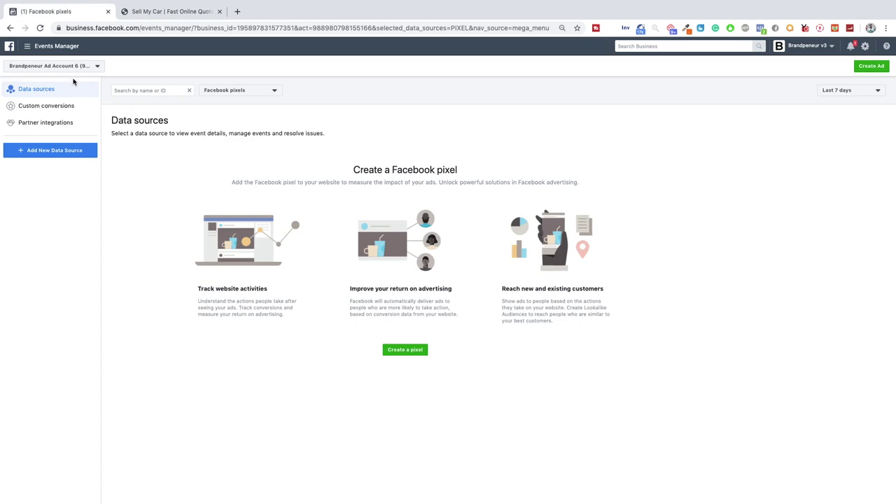
- Create a new Facebook pixel named Car Dealership Demo Pixel, leaving the website URL empty
left_click(28, 46)
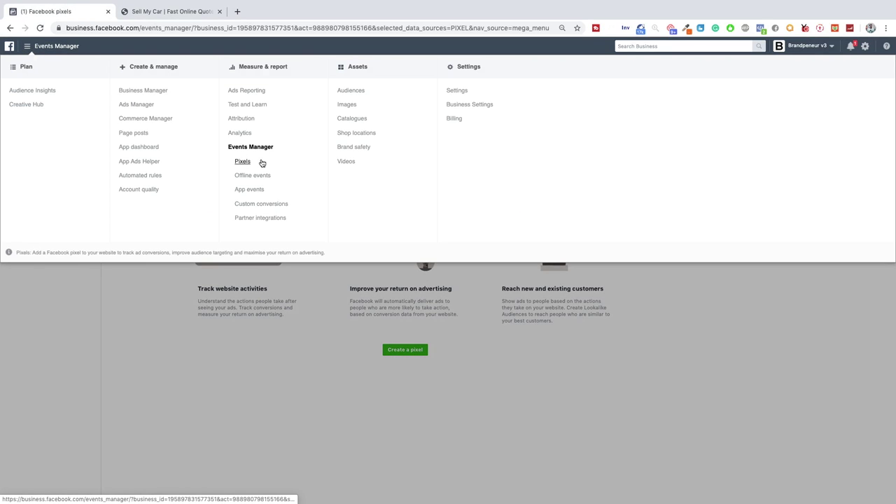
left_click(240, 308)
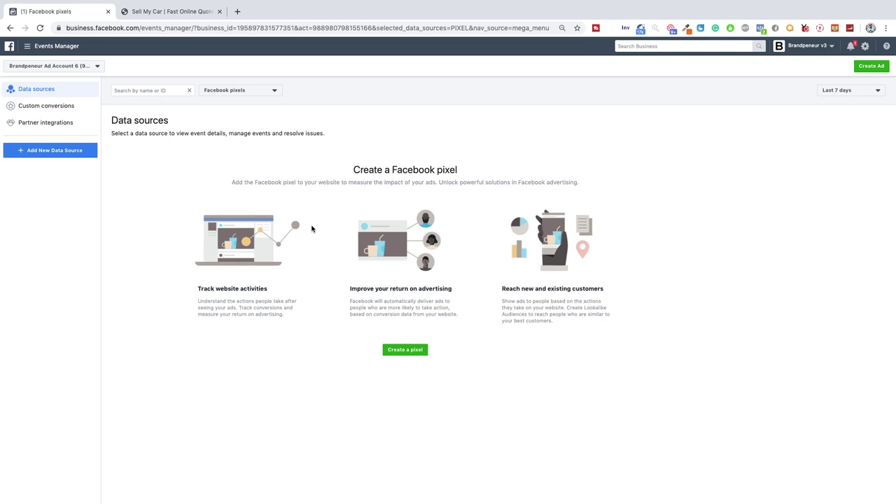
left_click(403, 350)
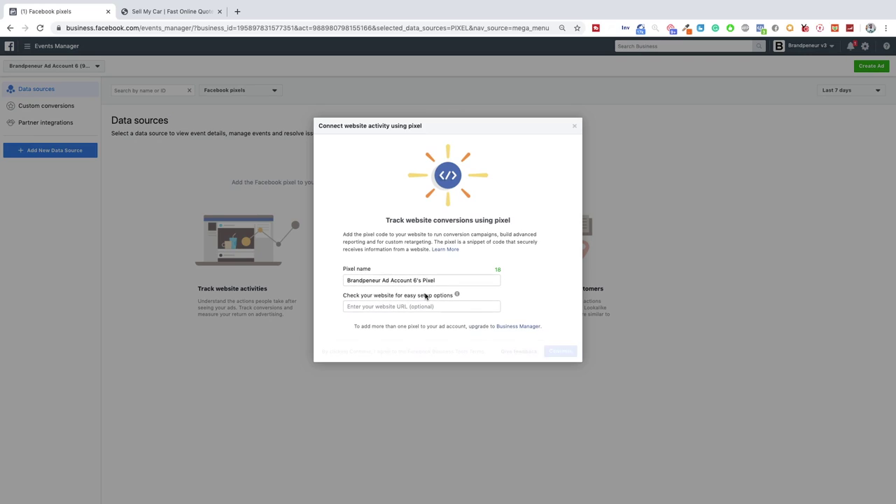
left_click_drag(454, 280, 336, 277)
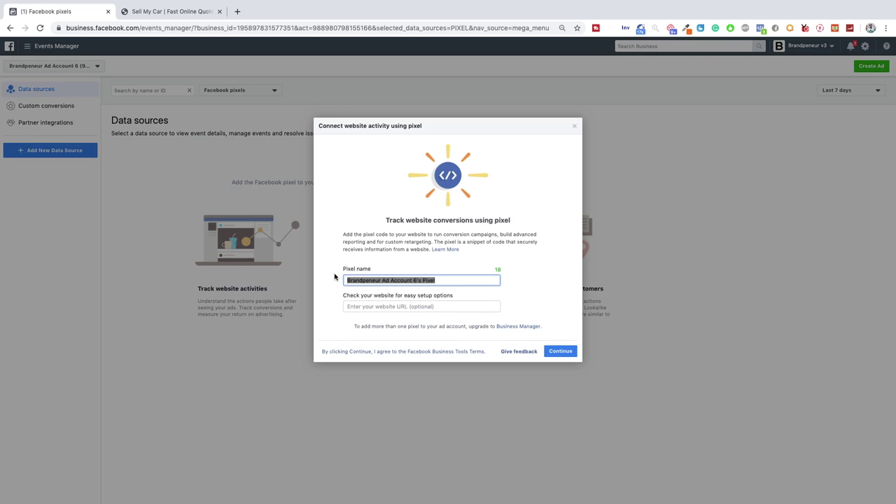
key("BackSpace")
type("Car De")
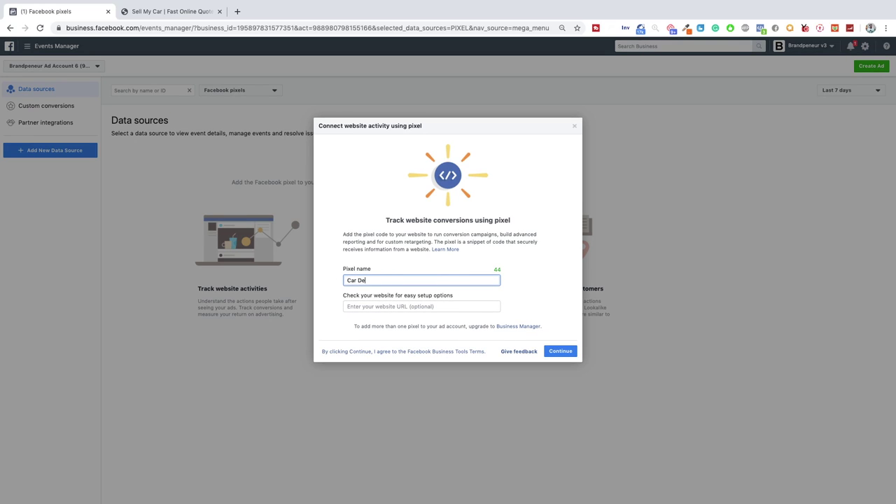
type("alershp")
type("p Demo Pixel")
left_click(557, 355)
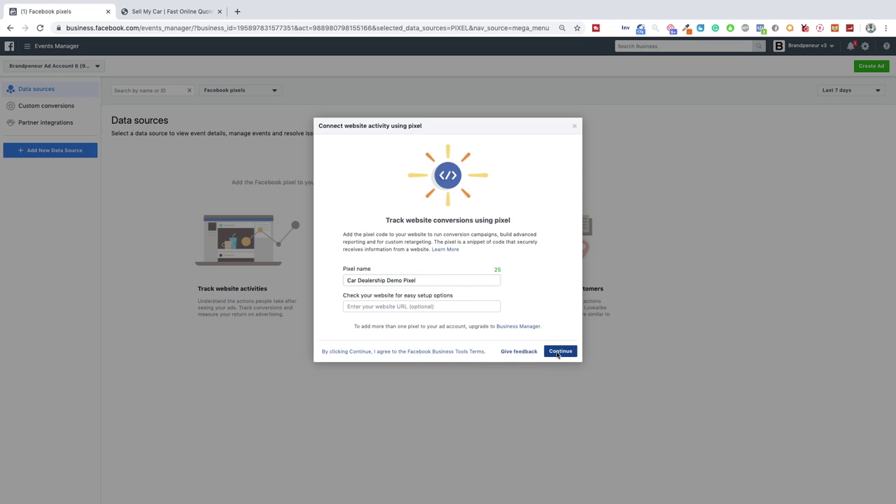
left_click(559, 352)
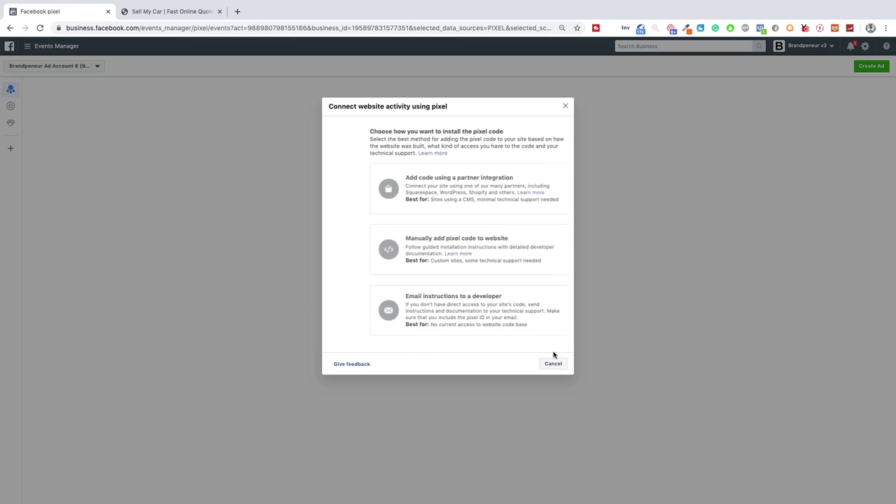
- Choose to add the pixel code to the website manually and copy the base code
left_click(412, 260)
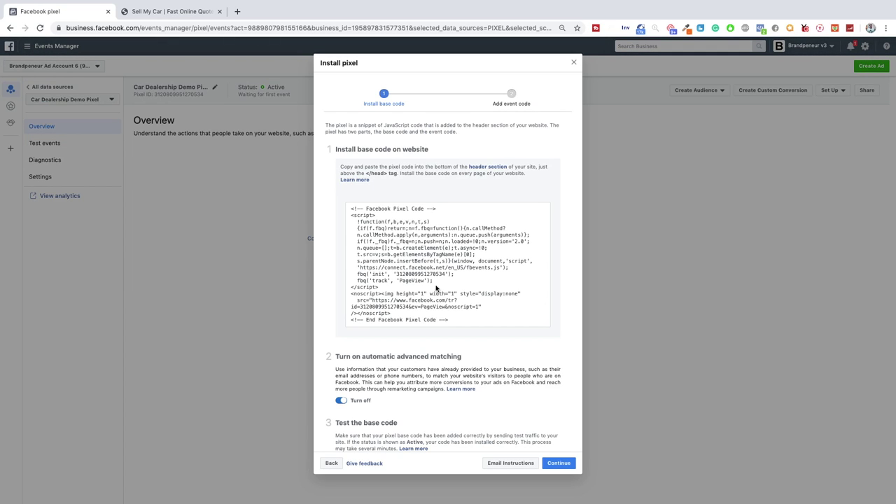
scroll(431, 260, "down", 3)
scroll(427, 253, "up", 2)
left_click(424, 251)
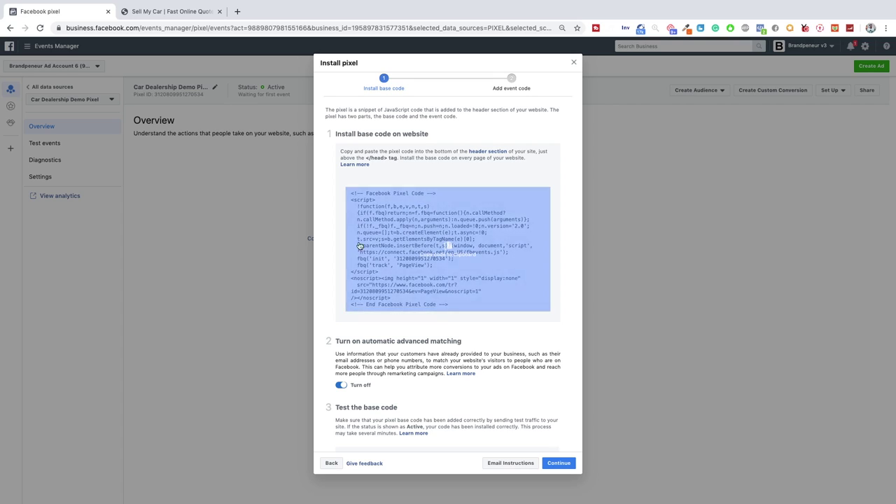
- Continue to manually adding event code and look through the E-commerce and retail events
left_click(558, 463)
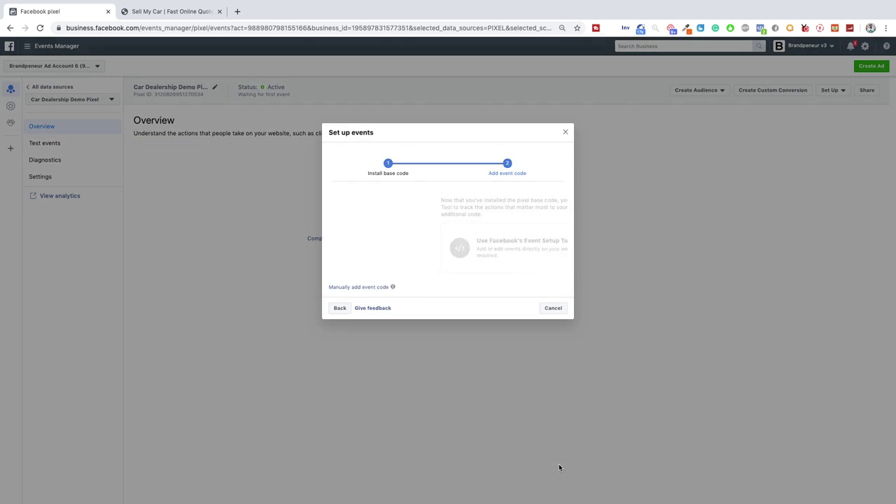
left_click(366, 288)
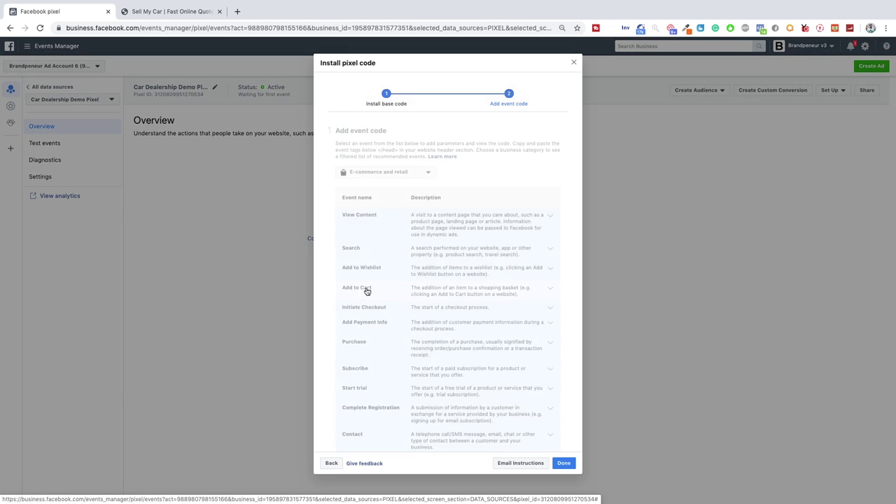
scroll(371, 220, "down", 3)
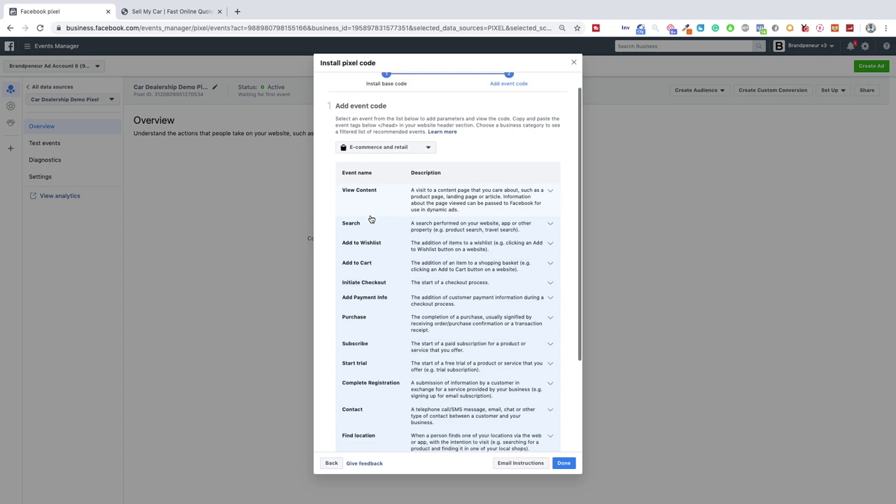
scroll(371, 219, "up", 3)
scroll(371, 219, "down", 1)
scroll(371, 219, "up", 2)
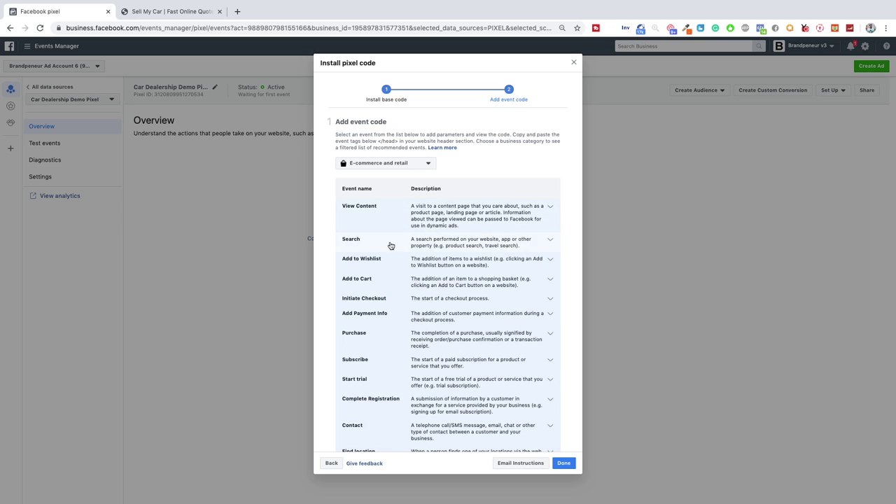
scroll(384, 209, "down", 1)
scroll(384, 210, "down", 5)
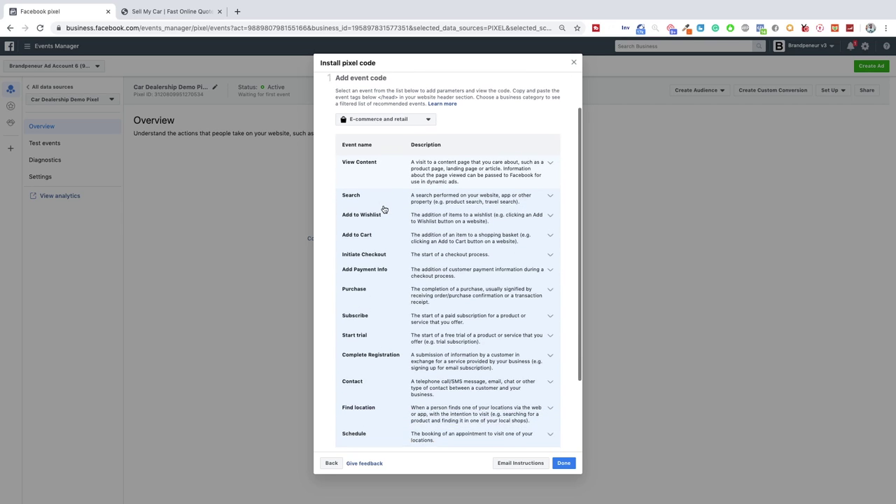
scroll(385, 210, "up", 6)
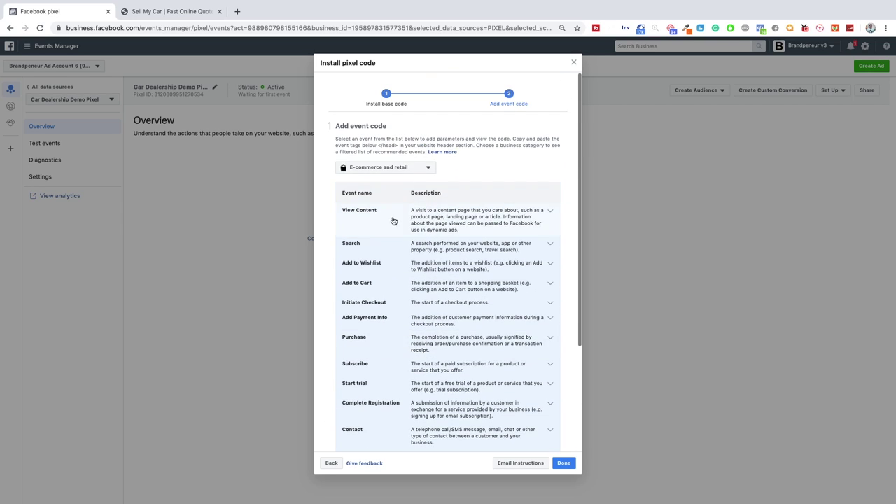
- Change the business category of the event list to Automotive
left_click(418, 168)
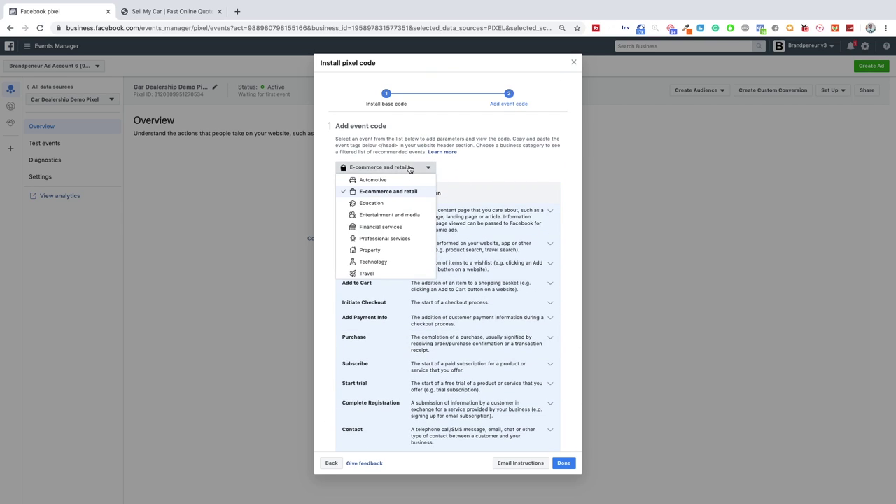
left_click(374, 181)
scroll(420, 308, "down", 1)
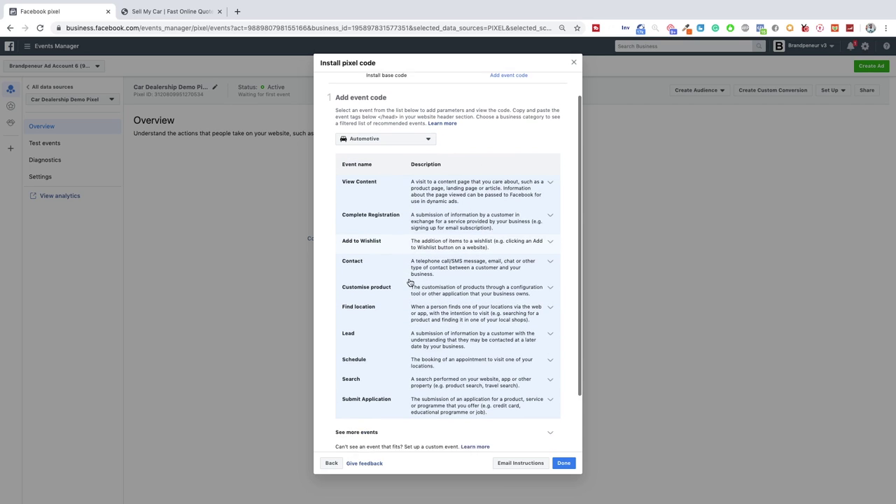
- Expand the Lead event and copy its event code snippet to the clipboard
left_click(550, 329)
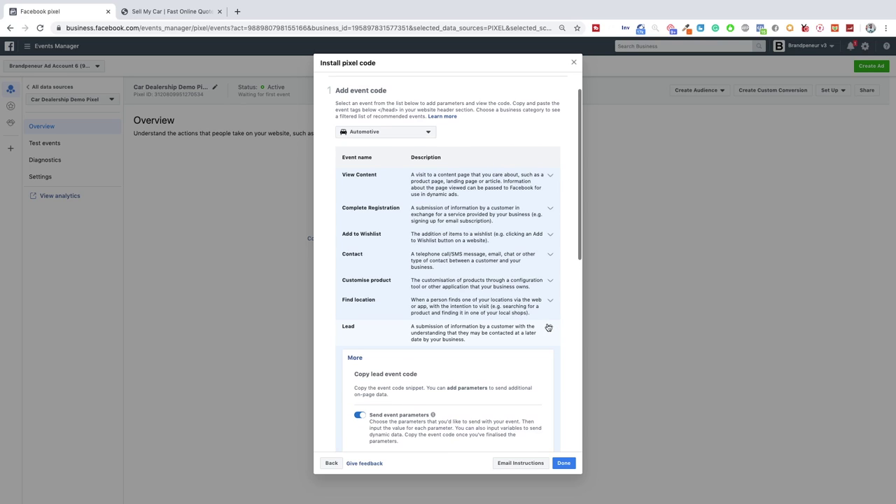
scroll(550, 324, "down", 2)
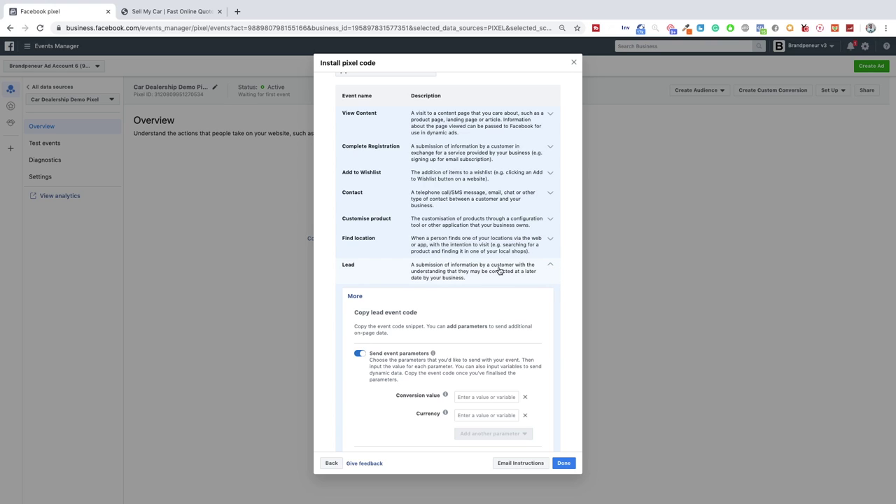
scroll(431, 262, "down", 1)
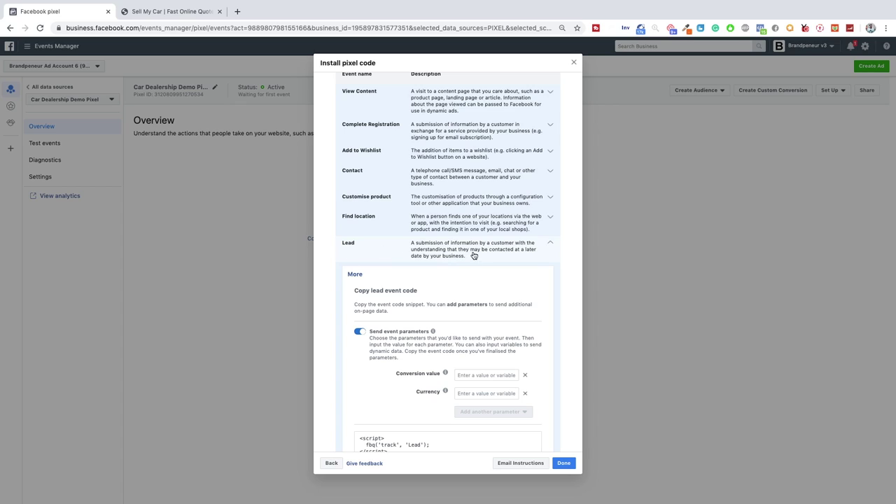
scroll(493, 261, "down", 3)
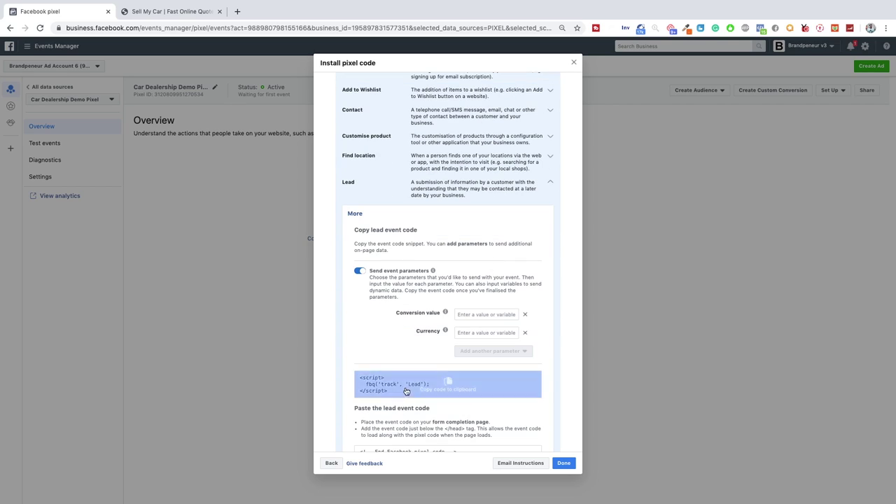
left_click(448, 385)
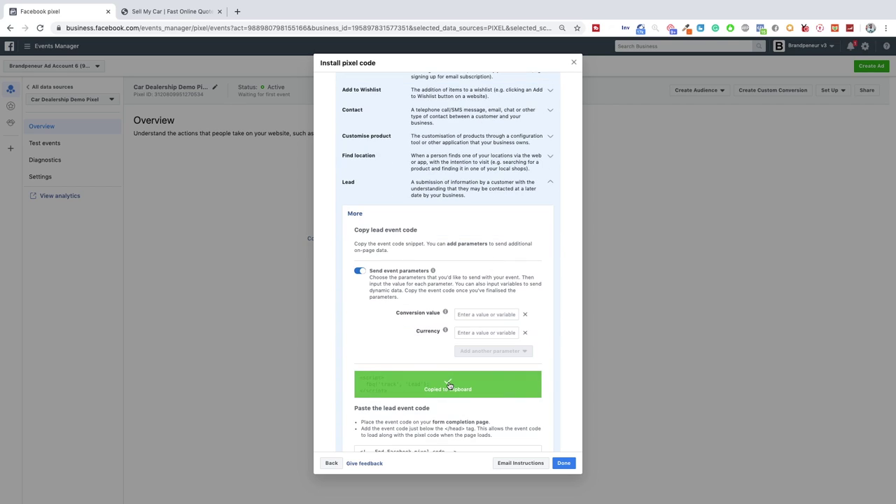
- Look at the Lead event's Conversion value and Currency parameters, and collapse the event's details
scroll(378, 342, "up", 2)
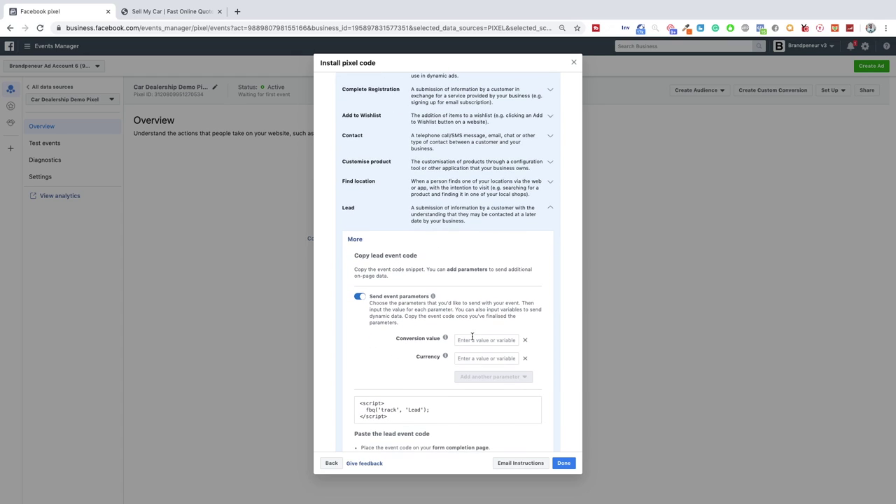
left_click(466, 357)
left_click(479, 340)
left_click(470, 354)
left_click(550, 208)
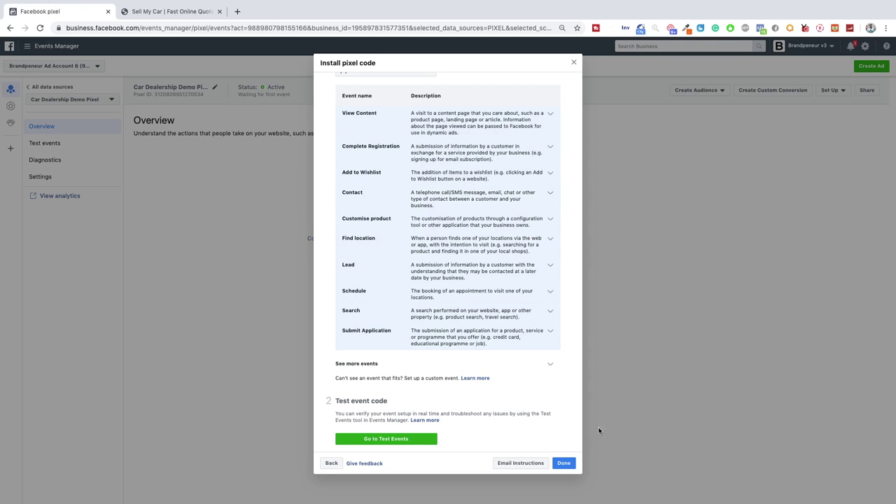
- Finish the pixel code installation and go to Ads Manager
left_click(563, 463)
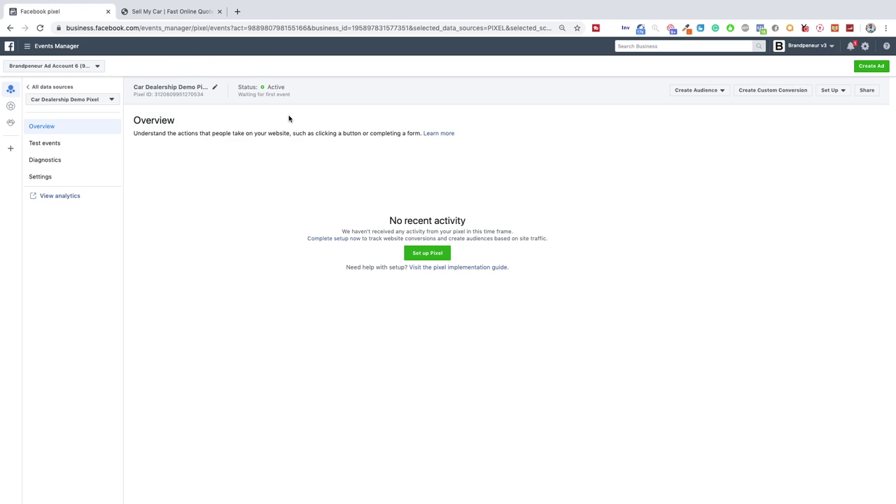
left_click(28, 46)
left_click(129, 102)
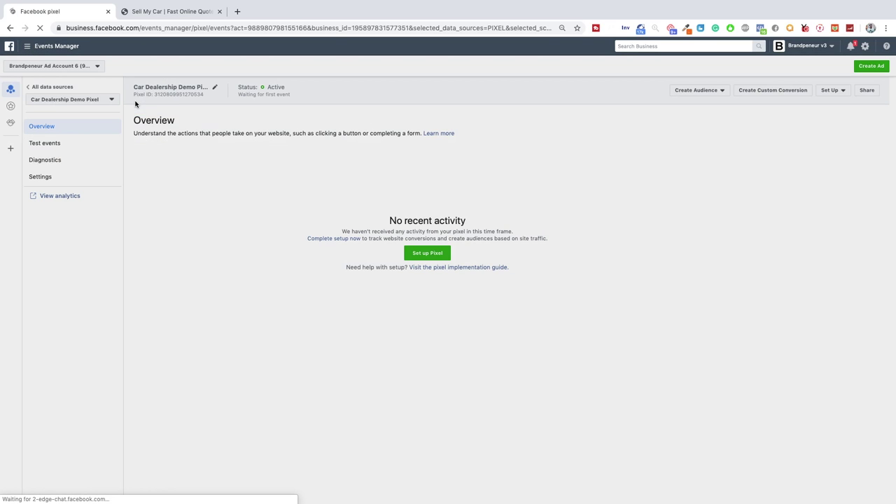